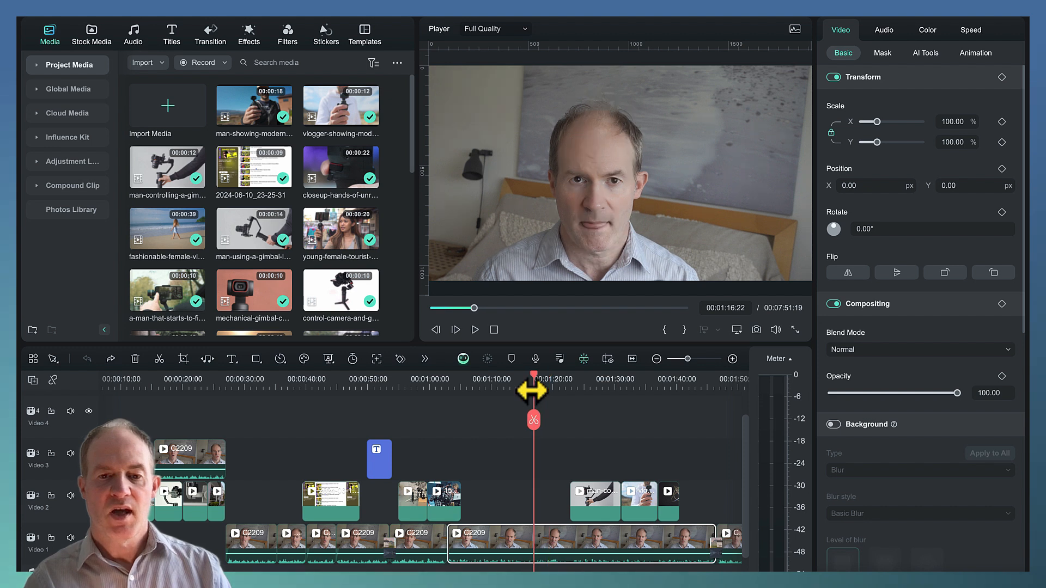
- Split the talking-head clip on Video 1 at 00:01:23:01, just after the start of the gimbal B-roll on Video 2
{"action": "left_click", "coordinate": [584, 389]}
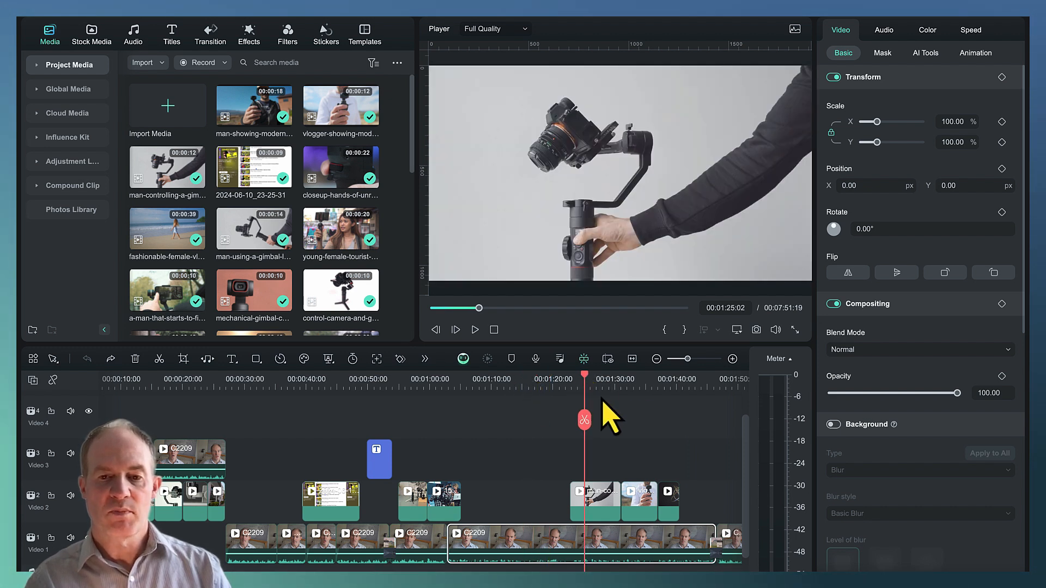
{"action": "left_click", "coordinate": [629, 390]}
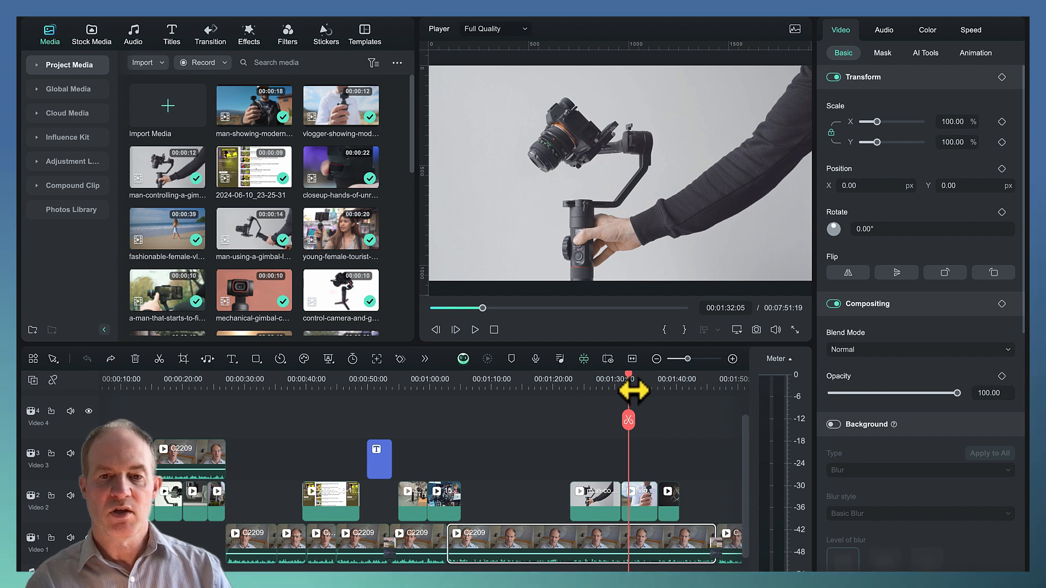
{"action": "left_click", "coordinate": [601, 391]}
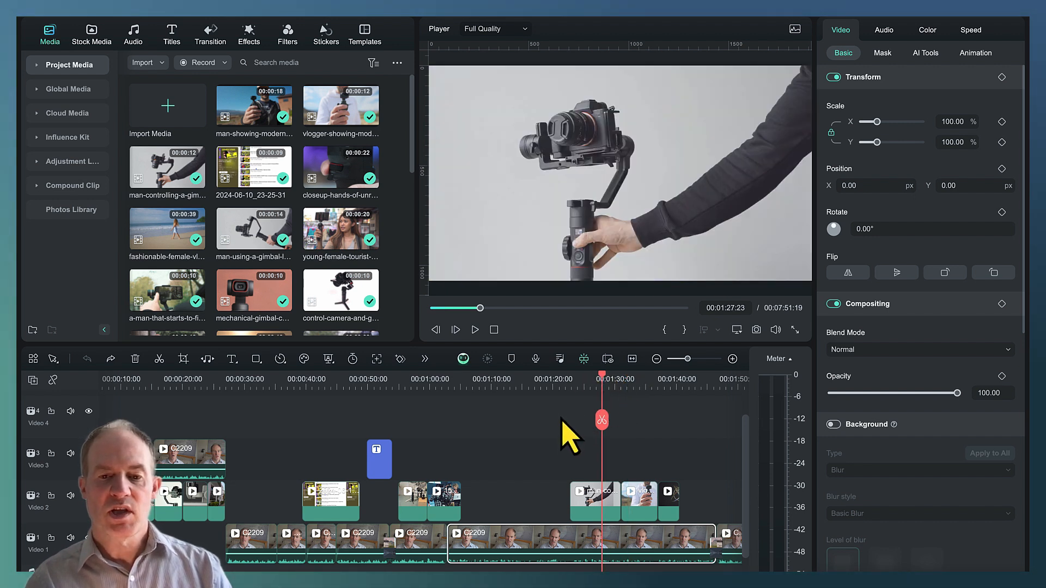
{"action": "left_click", "coordinate": [544, 385]}
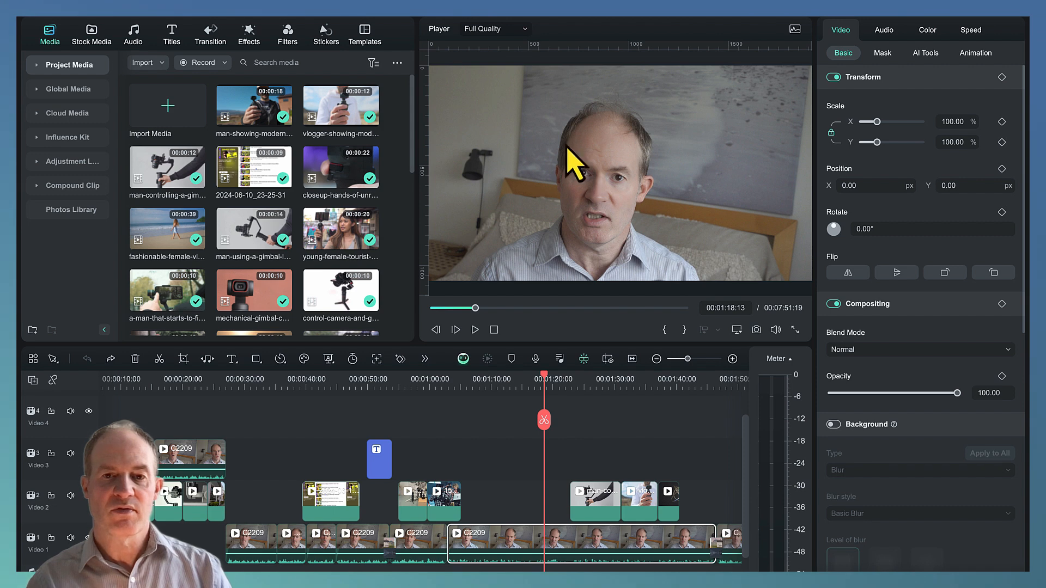
{"action": "left_click", "coordinate": [578, 386]}
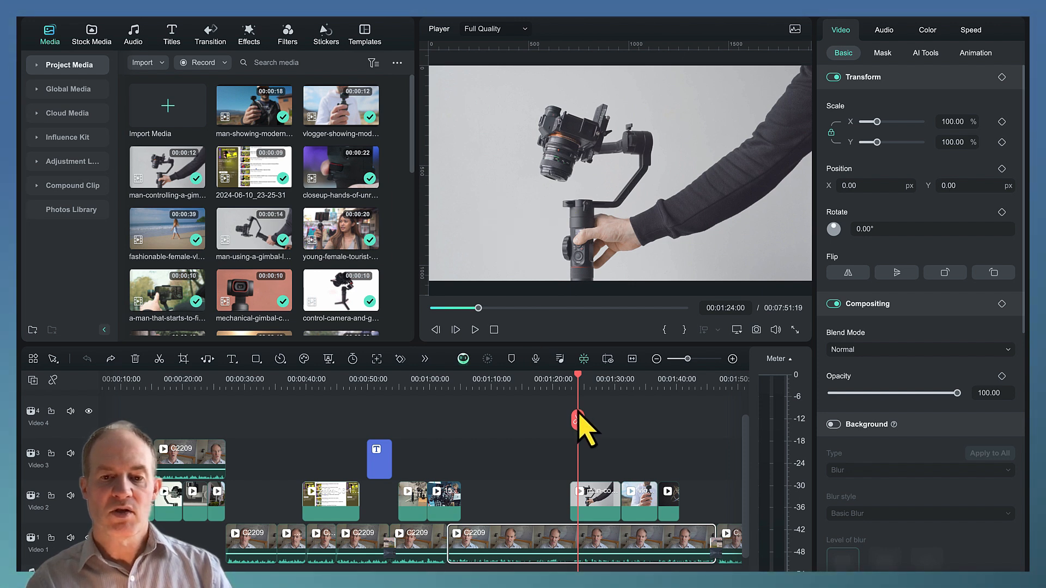
{"action": "left_click_drag", "start_coordinate": [578, 419], "coordinate": [570, 424]}
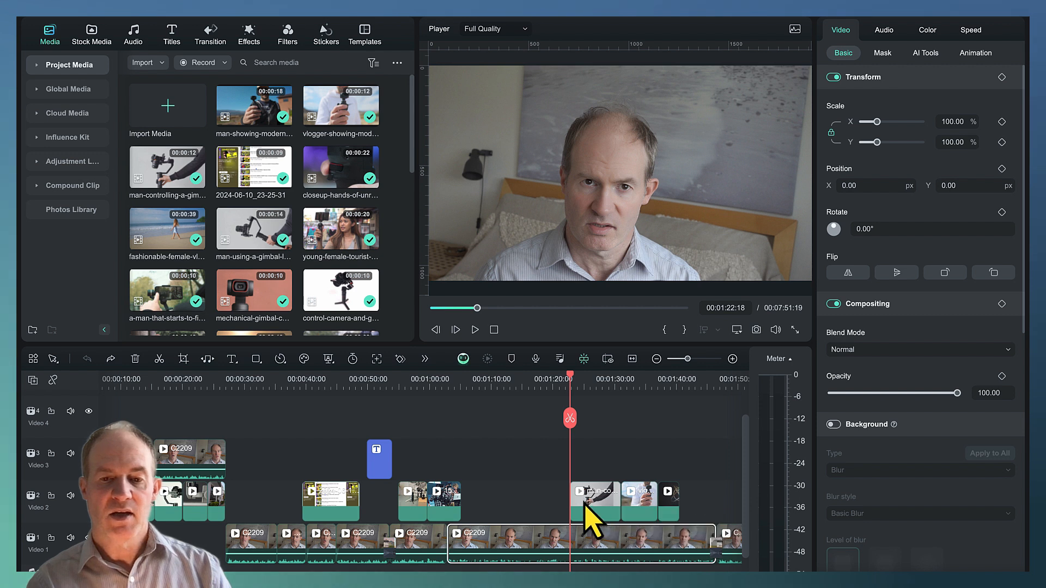
{"action": "left_click_drag", "start_coordinate": [575, 427], "coordinate": [574, 428]}
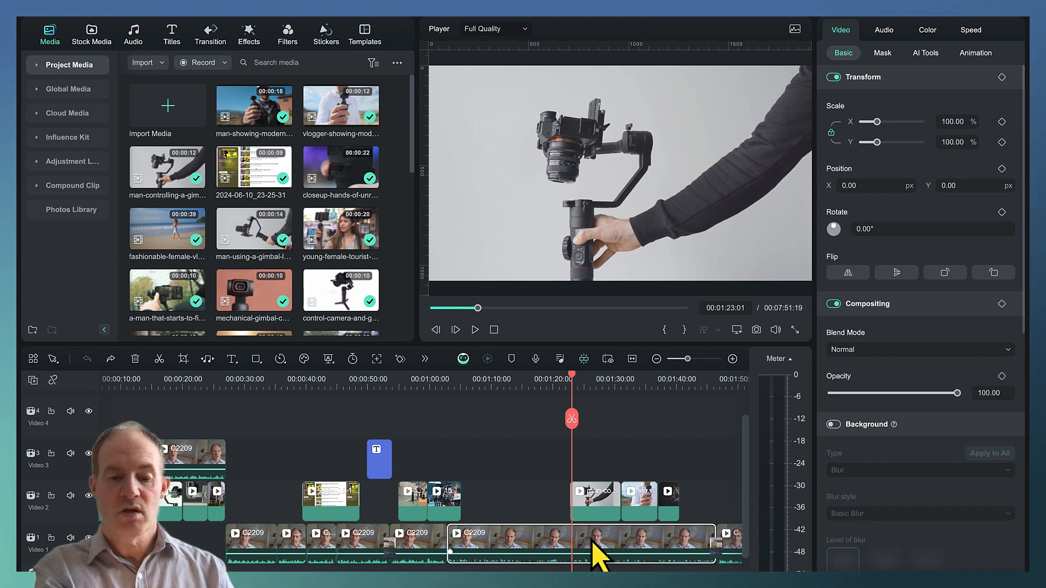
{"action": "key", "text": "ctrl+b"}
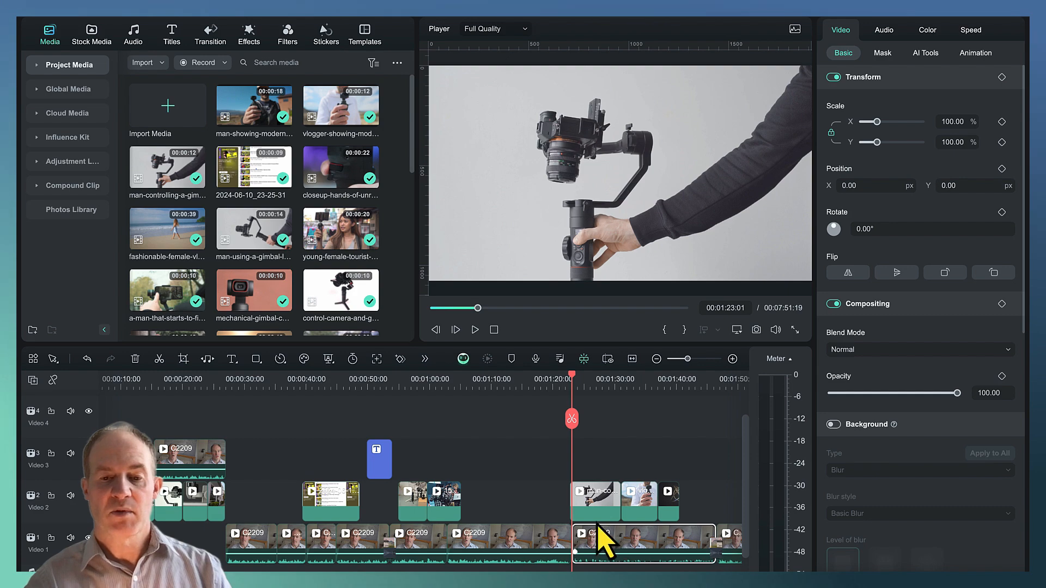
- Enable Smart Cutout on the second half of the split clip, open its editor, and brush over the man to mark him
{"action": "left_click_drag", "start_coordinate": [573, 418], "coordinate": [579, 417]}
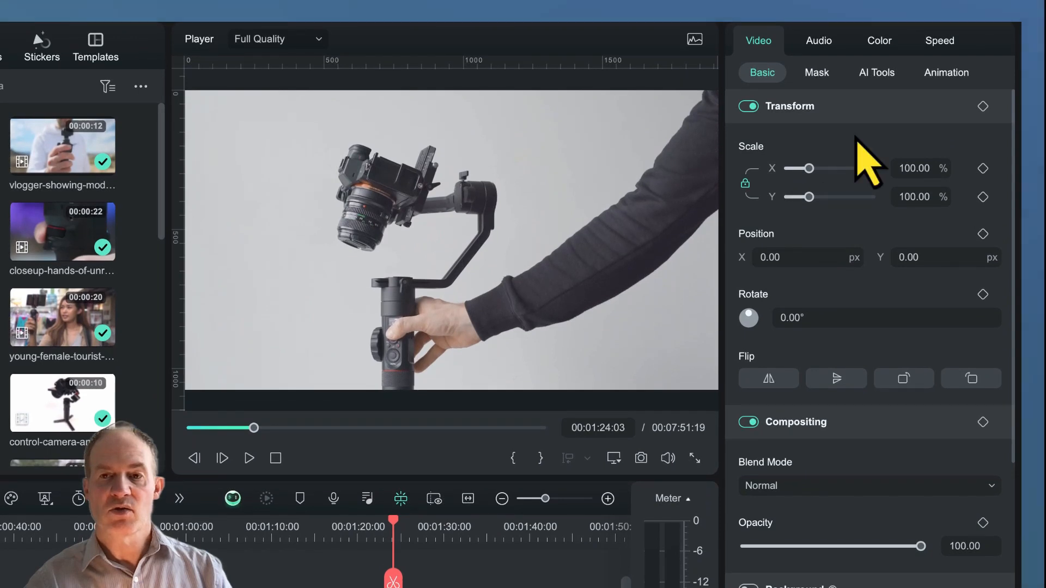
{"action": "left_click", "coordinate": [876, 74]}
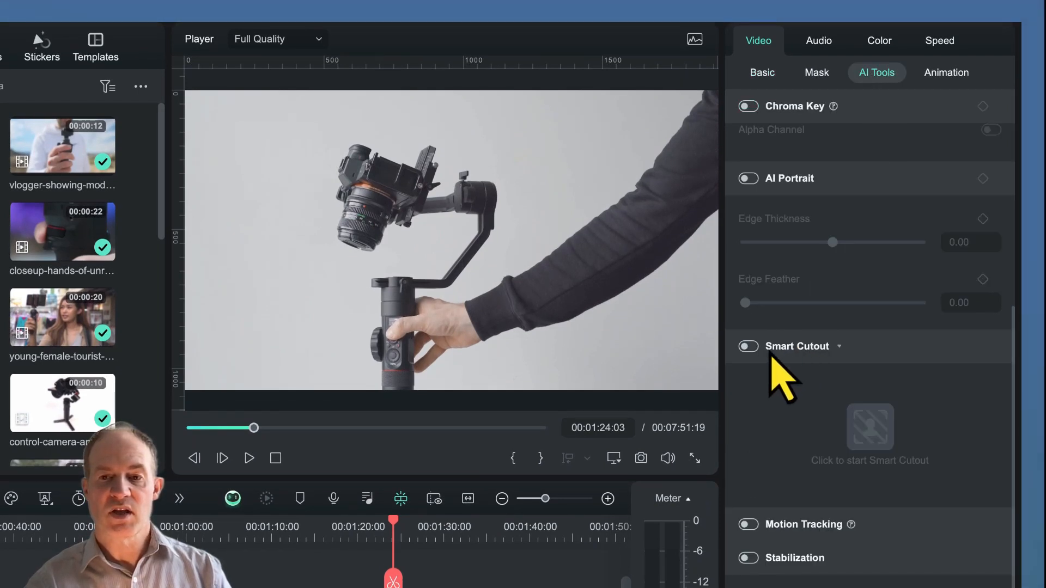
{"action": "left_click", "coordinate": [756, 349]}
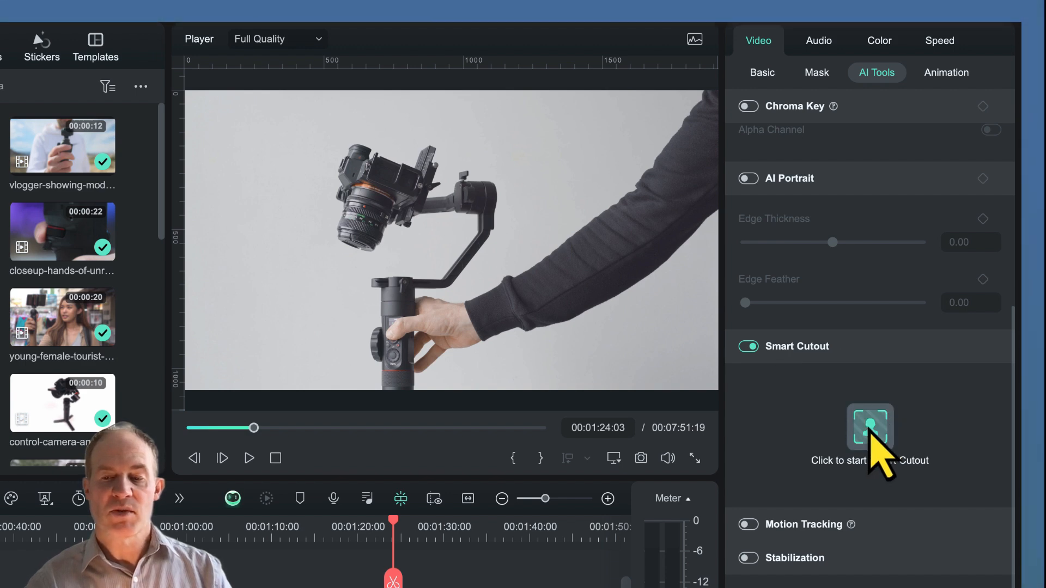
{"action": "left_click", "coordinate": [870, 428]}
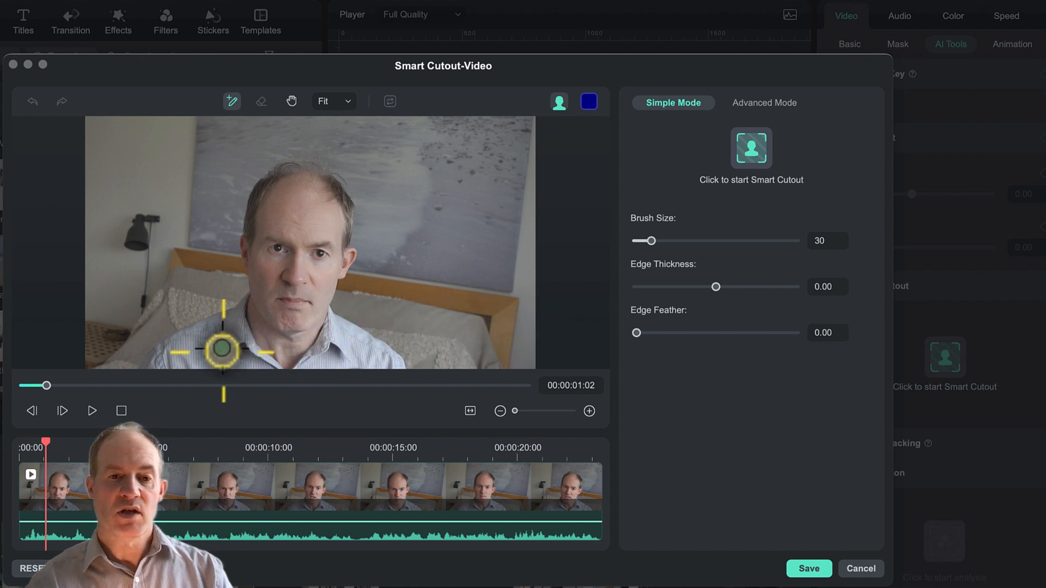
{"action": "mouse_move", "coordinate": [222, 350]}
{"action": "left_mouse_down"}
{"action": "mouse_move", "coordinate": [267, 322]}
{"action": "mouse_move", "coordinate": [293, 216]}
{"action": "mouse_move", "coordinate": [299, 292]}
{"action": "mouse_move", "coordinate": [320, 345]}
{"action": "mouse_move", "coordinate": [234, 342]}
{"action": "left_mouse_up"}
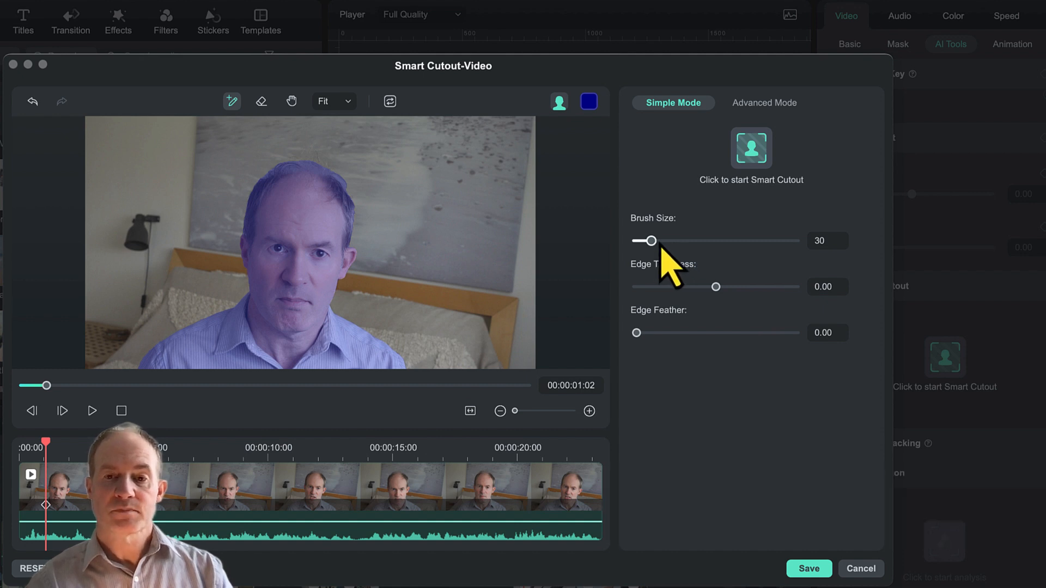
- Set the cutout's Brush Size to 42, Edge Thickness to 0 and Edge Feather to 1.21
{"action": "mouse_move", "coordinate": [667, 241]}
{"action": "left_mouse_down"}
{"action": "mouse_move", "coordinate": [690, 238]}
{"action": "mouse_move", "coordinate": [661, 242]}
{"action": "left_mouse_up"}
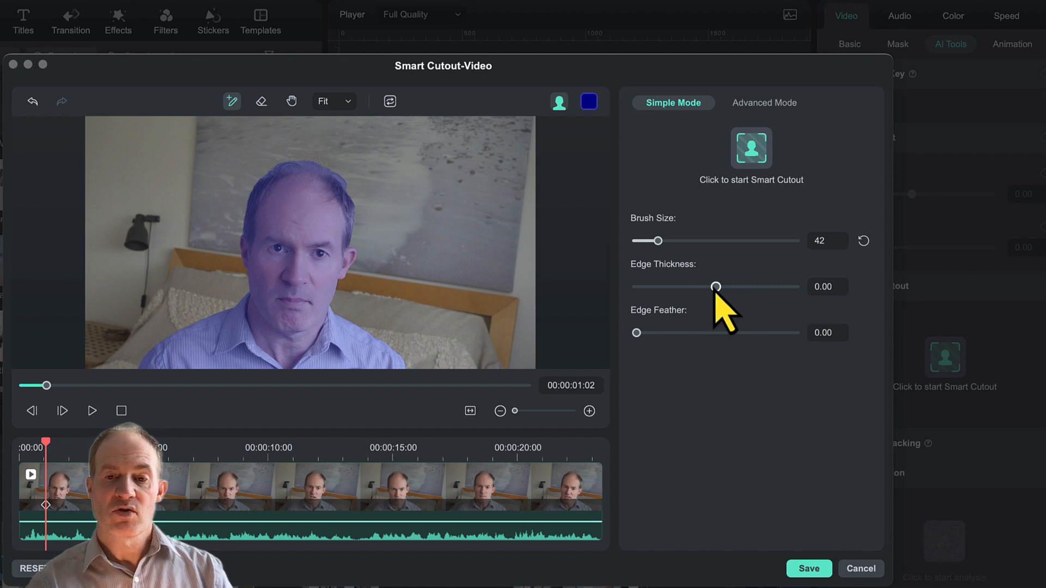
{"action": "left_click_drag", "start_coordinate": [718, 290], "coordinate": [737, 298]}
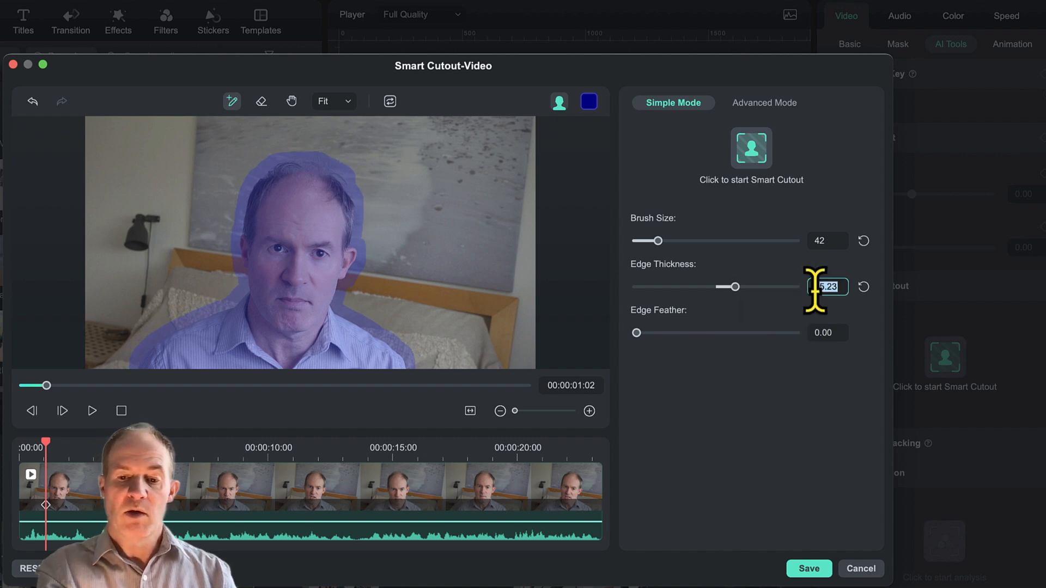
{"action": "type", "text": "0"}
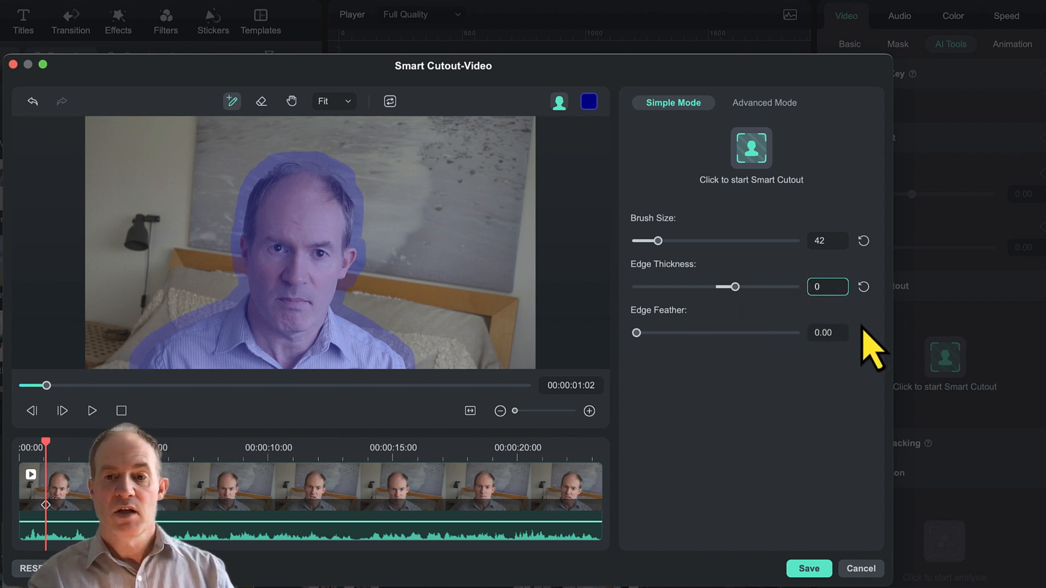
{"action": "key", "text": "Return"}
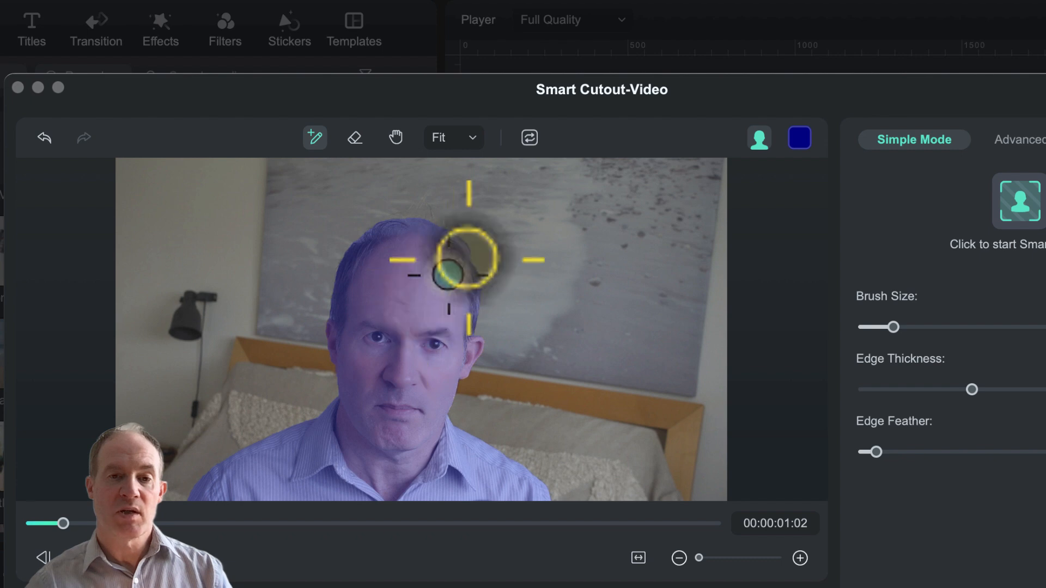
- Try inverting the cutout mask and switching to the eraser, restoring the mask on the man and the add brush
{"action": "left_click", "coordinate": [532, 143]}
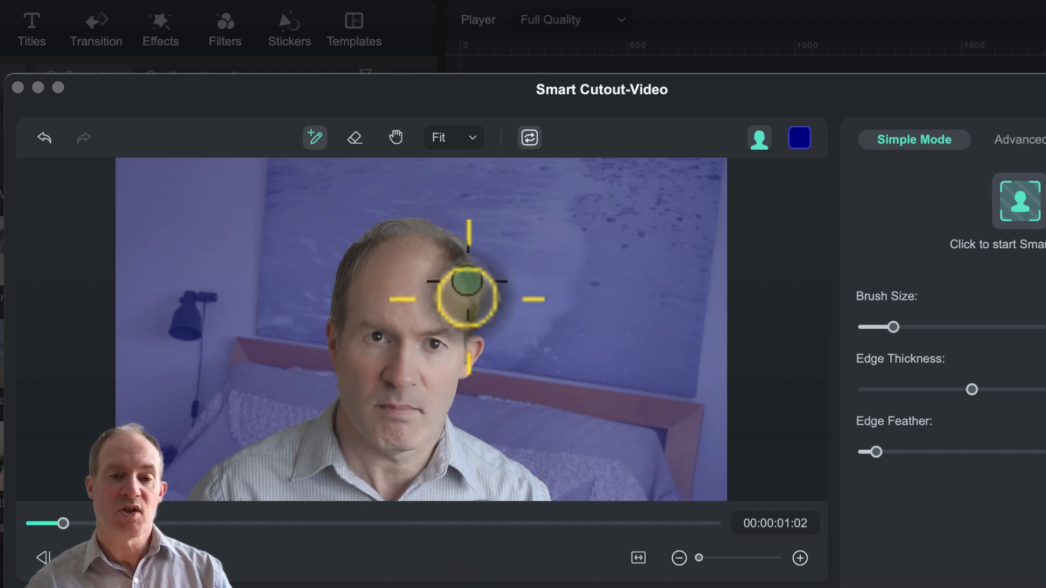
{"action": "left_click", "coordinate": [540, 143]}
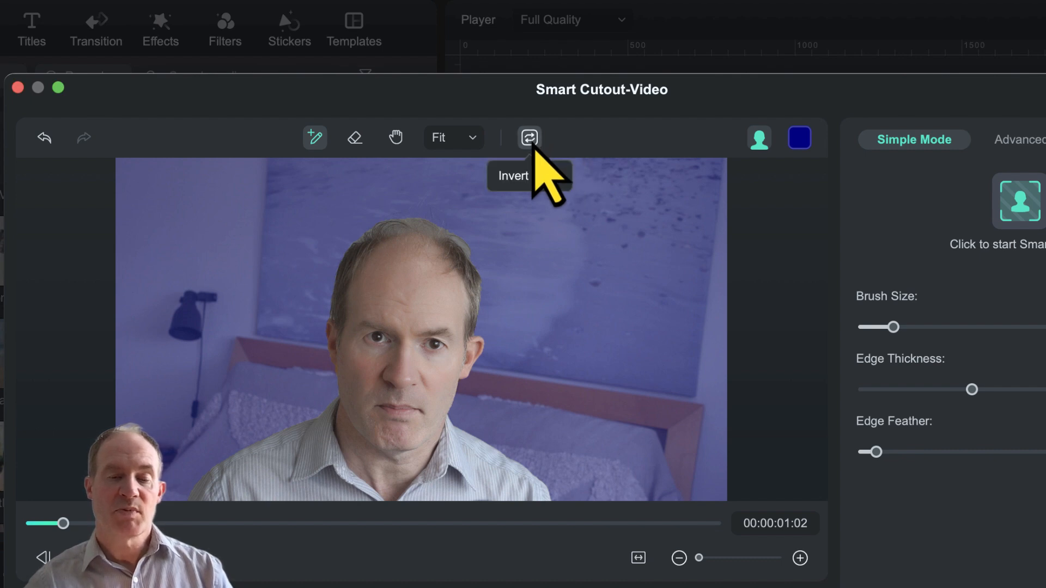
{"action": "left_click", "coordinate": [530, 137]}
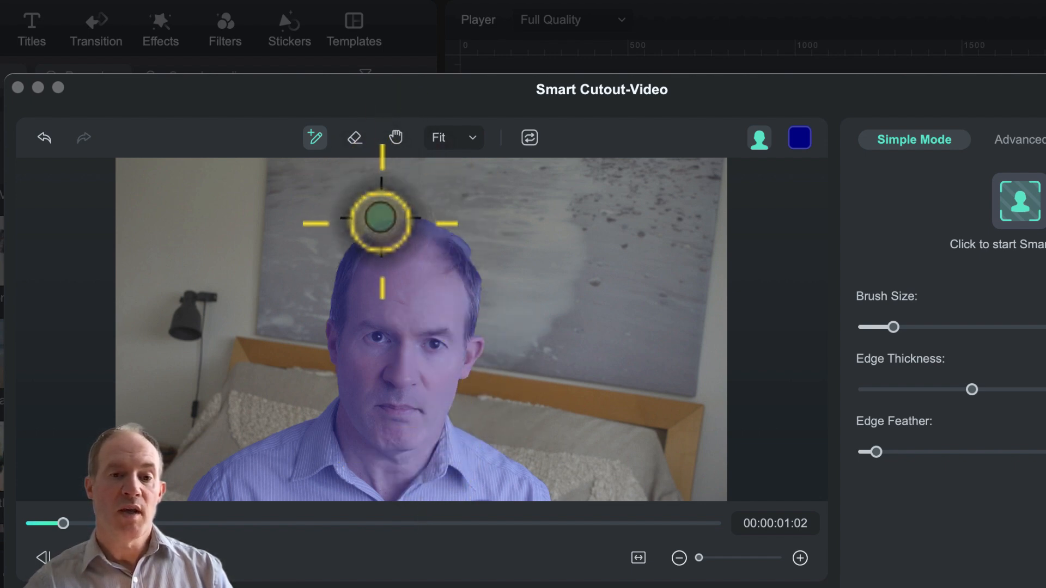
{"action": "left_click", "coordinate": [361, 145]}
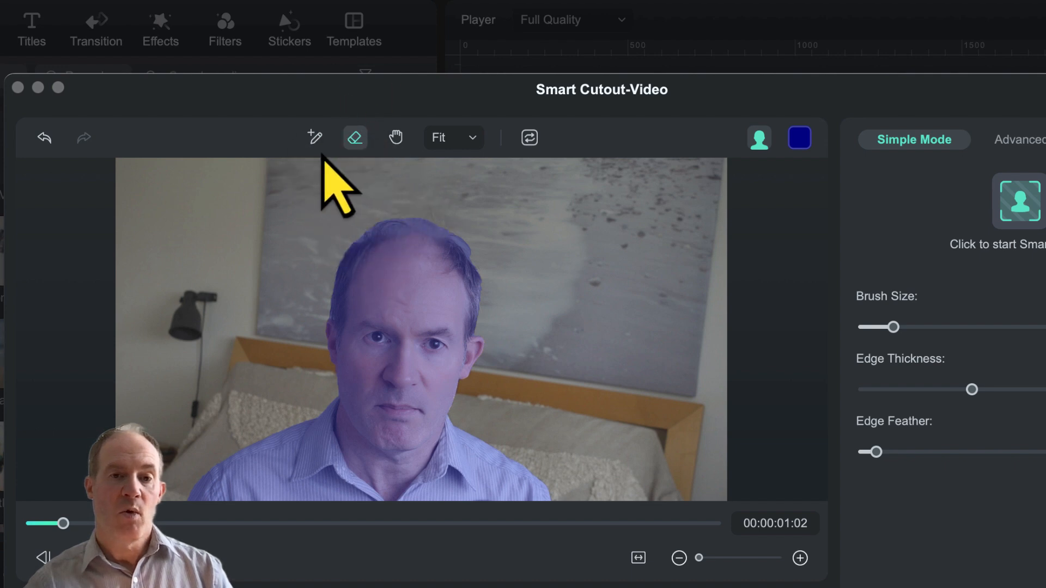
{"action": "left_click", "coordinate": [315, 139]}
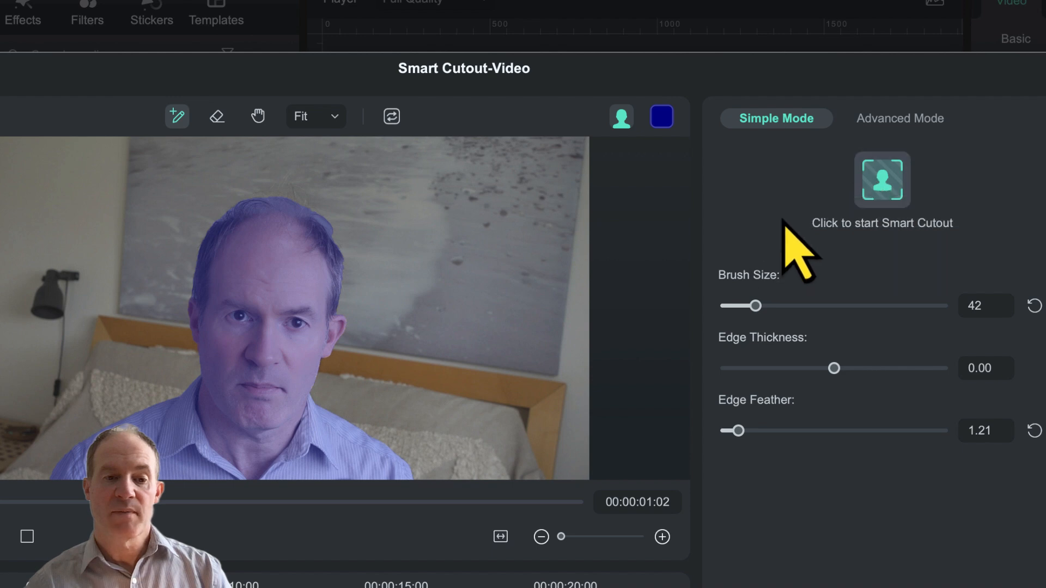
- Run and save the Smart Cutout on the whole clip, and move the clip to Video 3 above the gimbal B-roll
{"action": "left_click", "coordinate": [882, 176]}
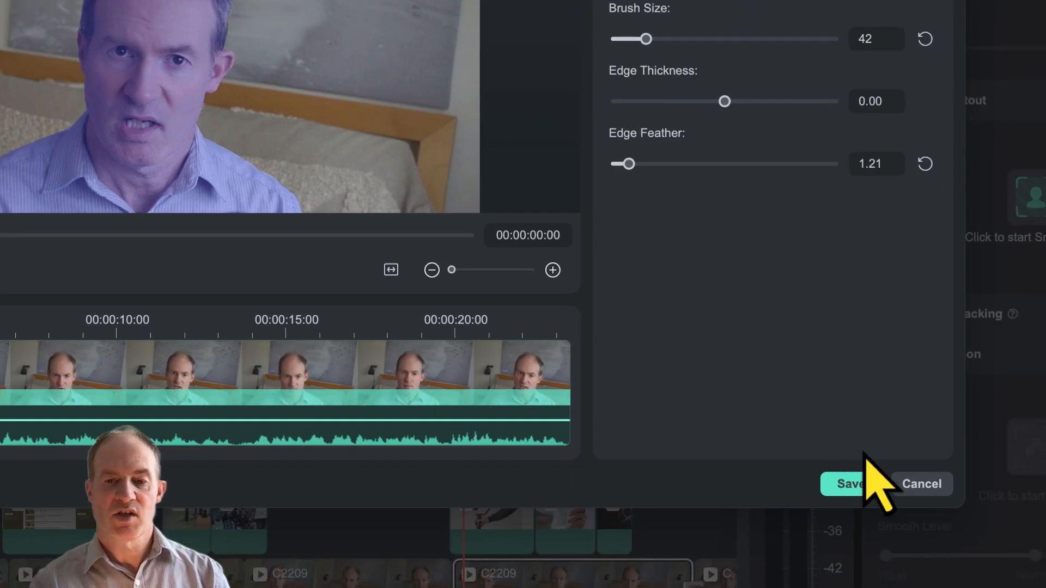
{"action": "left_click", "coordinate": [855, 482]}
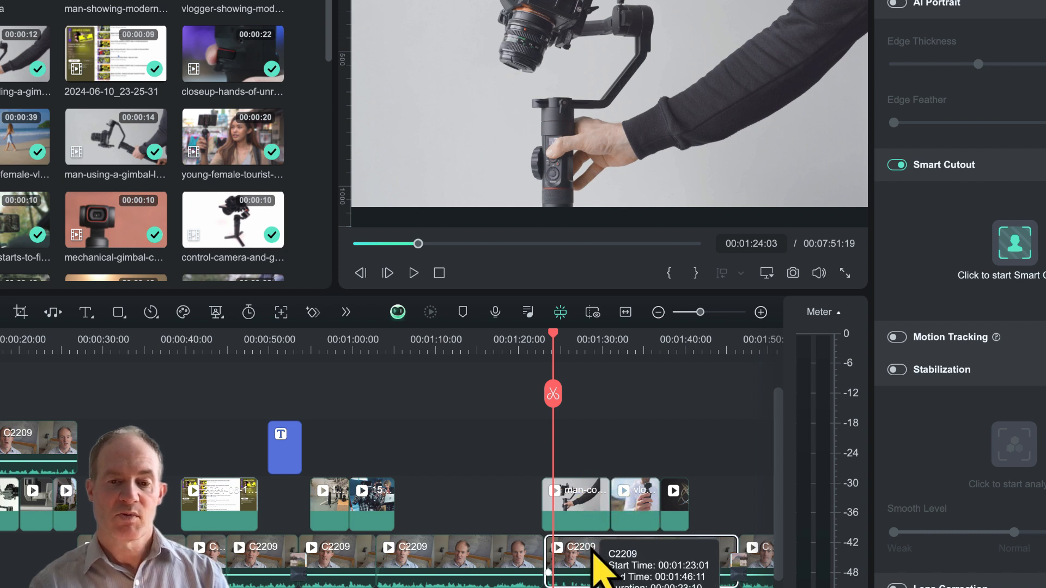
{"action": "left_click_drag", "start_coordinate": [589, 545], "coordinate": [594, 456]}
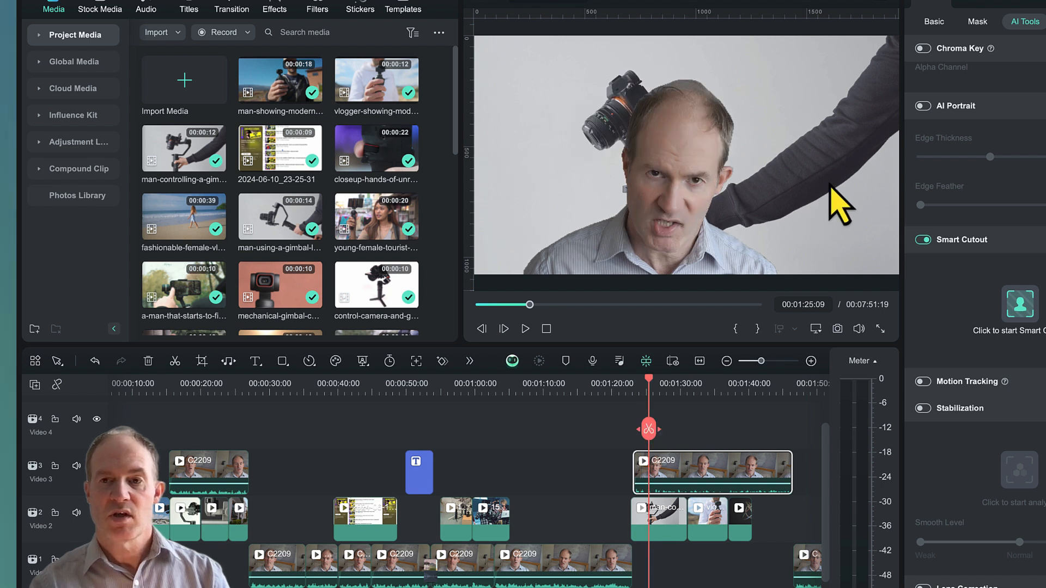
- Scale down the cut-out man, place him in the lower-left corner of the frame at X -463.62, and play back the composite
{"action": "left_click", "coordinate": [948, 22]}
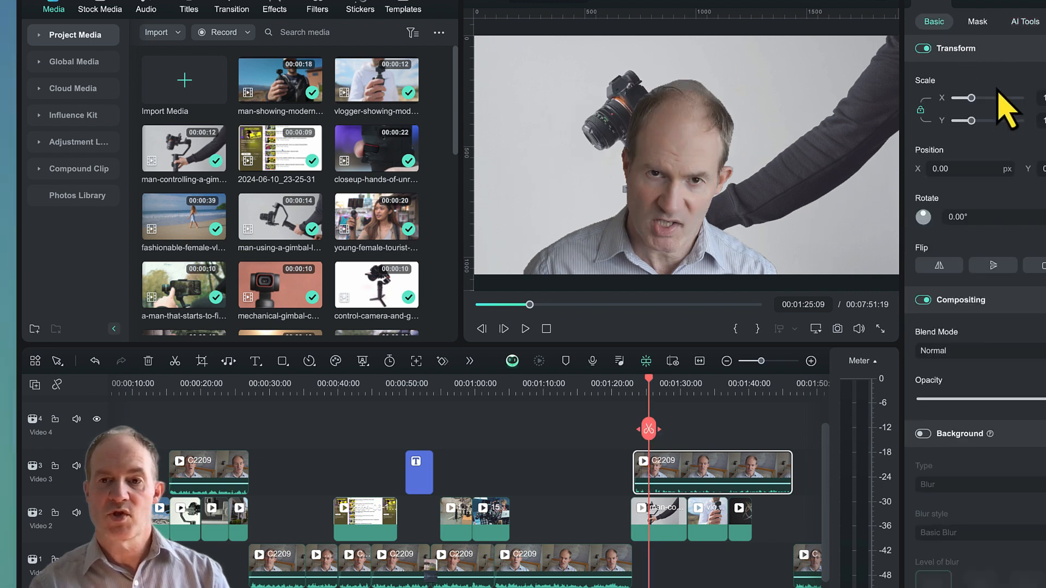
{"action": "left_click_drag", "start_coordinate": [978, 97], "coordinate": [970, 100]}
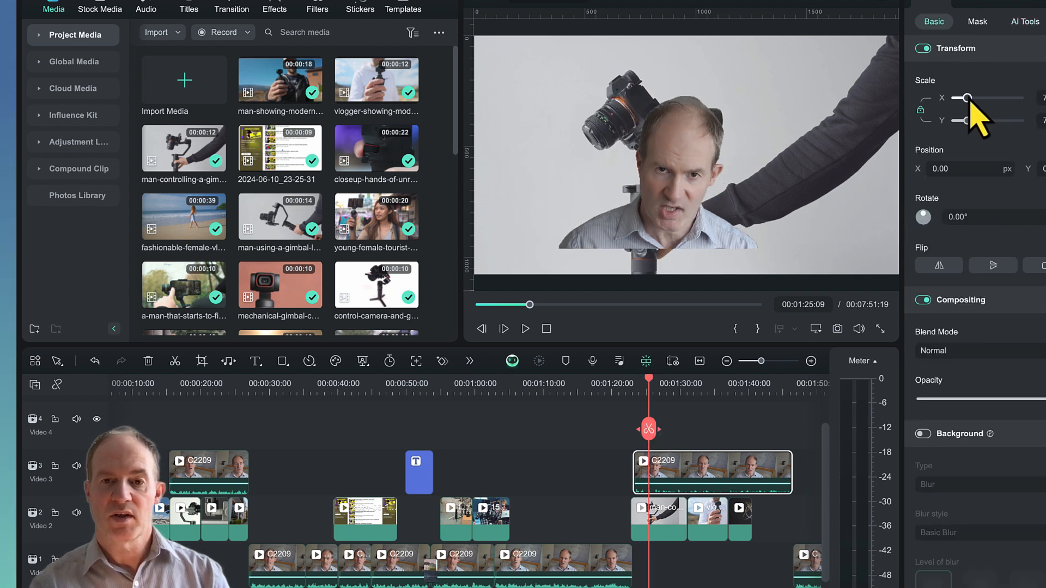
{"action": "left_click_drag", "start_coordinate": [687, 162], "coordinate": [598, 168]}
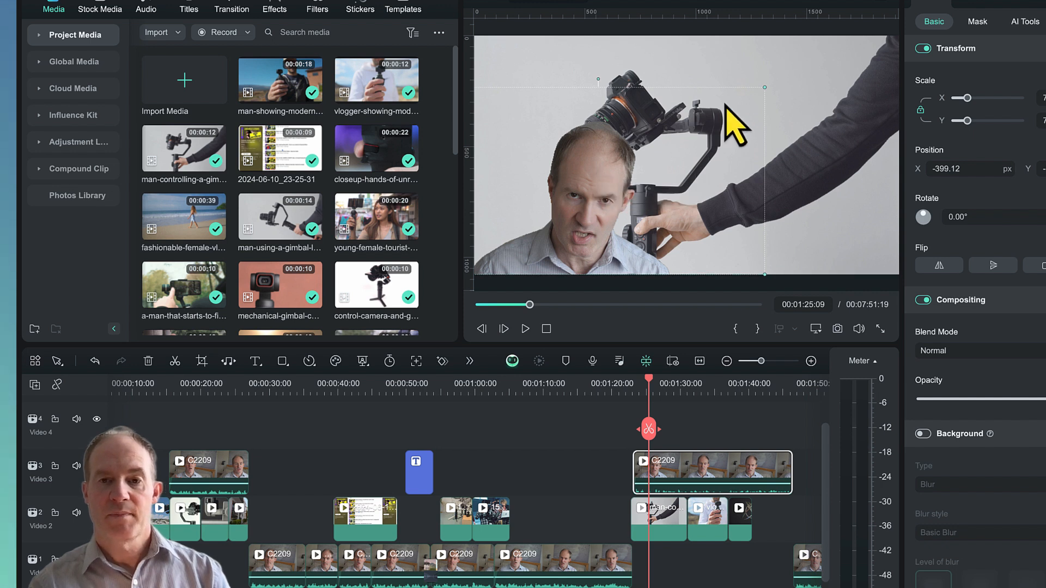
{"action": "left_click_drag", "start_coordinate": [763, 88], "coordinate": [736, 103]}
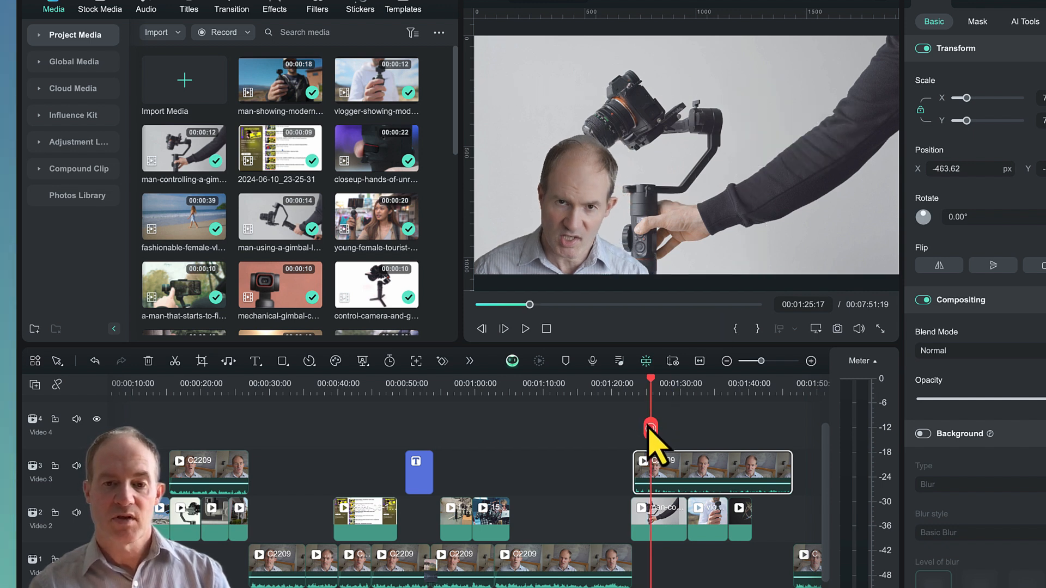
{"action": "left_click_drag", "start_coordinate": [648, 431], "coordinate": [642, 430]}
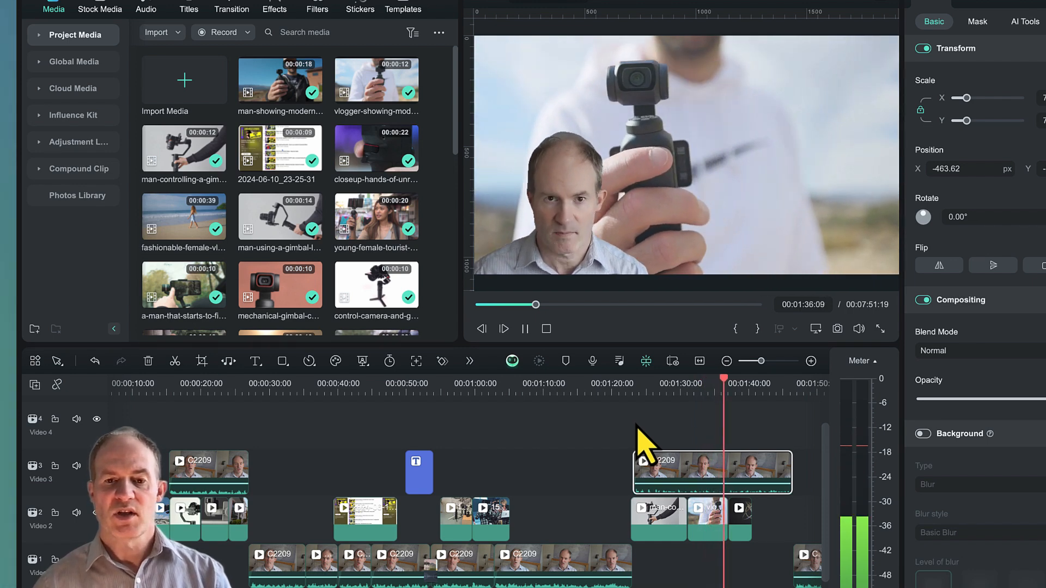
{"action": "key", "text": "space"}
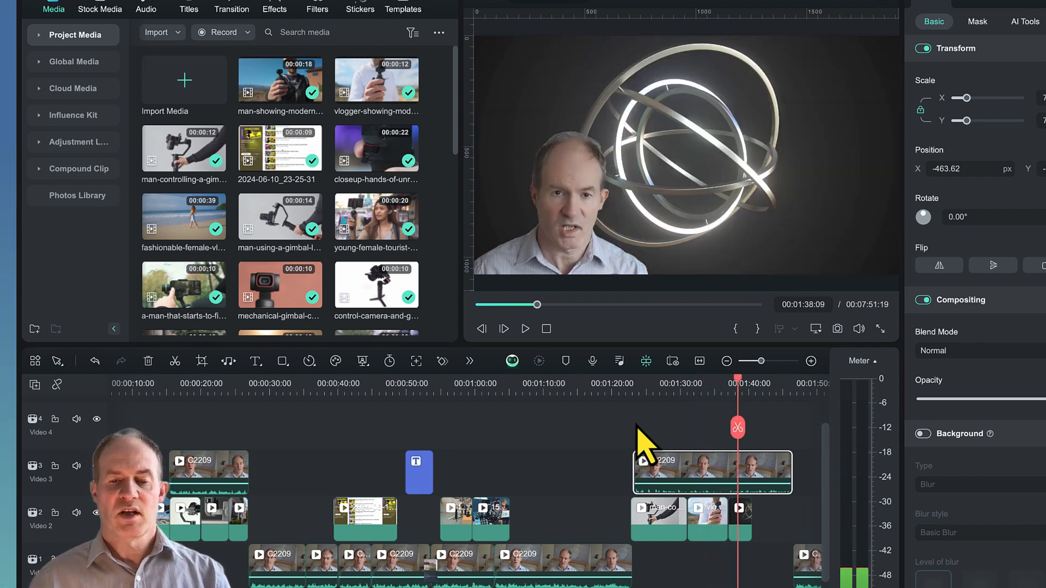